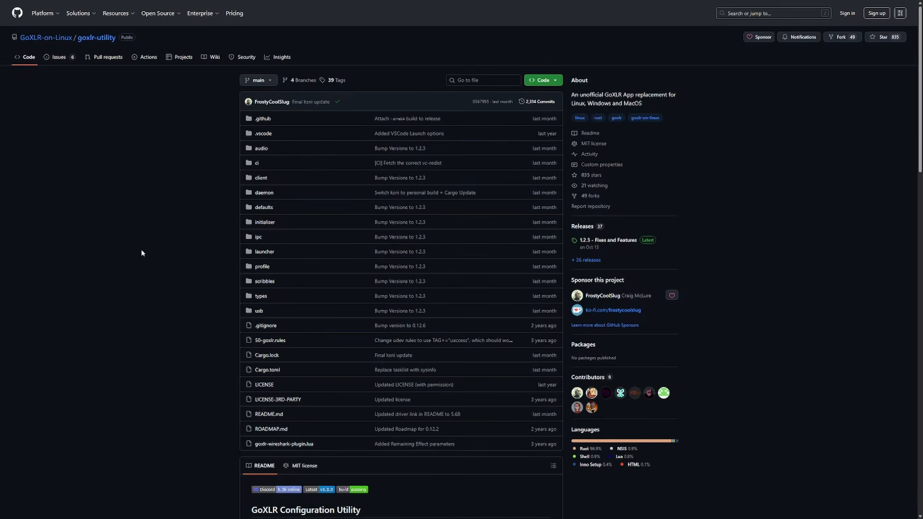
Step: Open the GoXLR-on-Linux/goxlr-utility repository from the Google results and look up the README's download notes and TC-Helicon driver link
key(alt+Left)
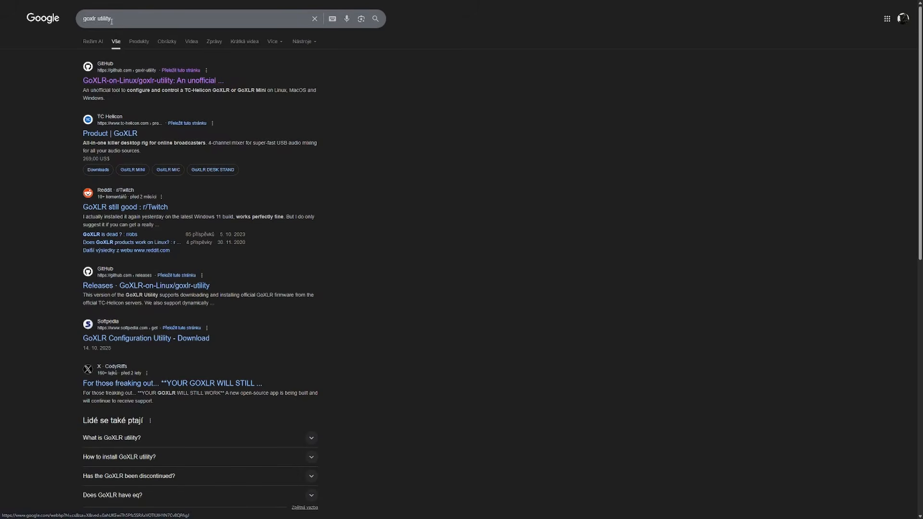
click(144, 80)
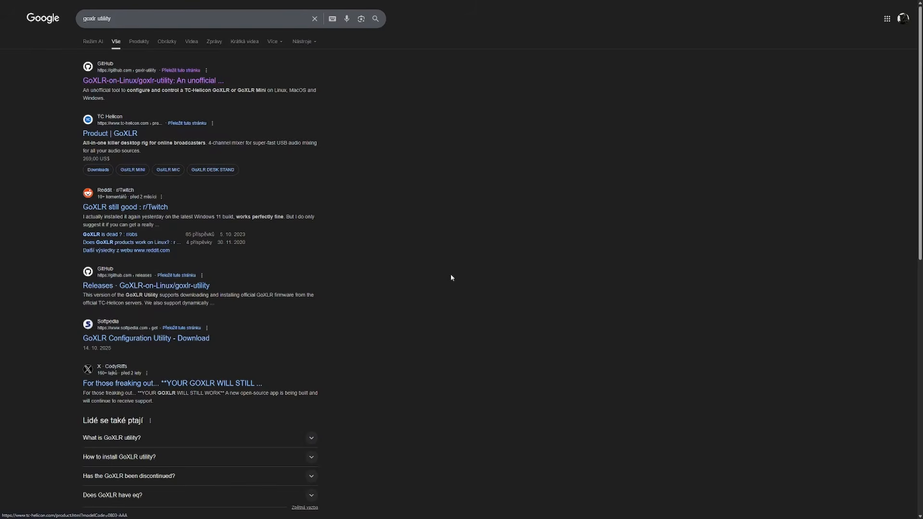
scroll(302, 253, down, 10)
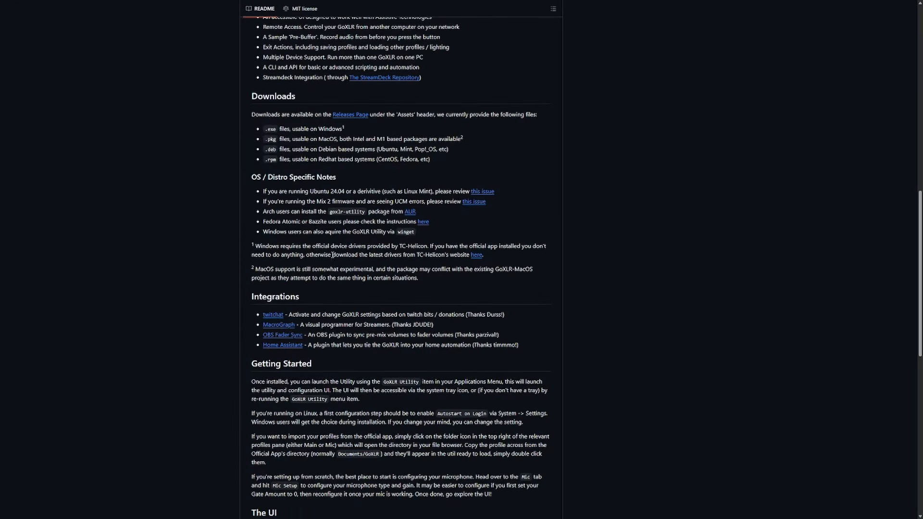
click(477, 256)
scroll(199, 276, up, 3)
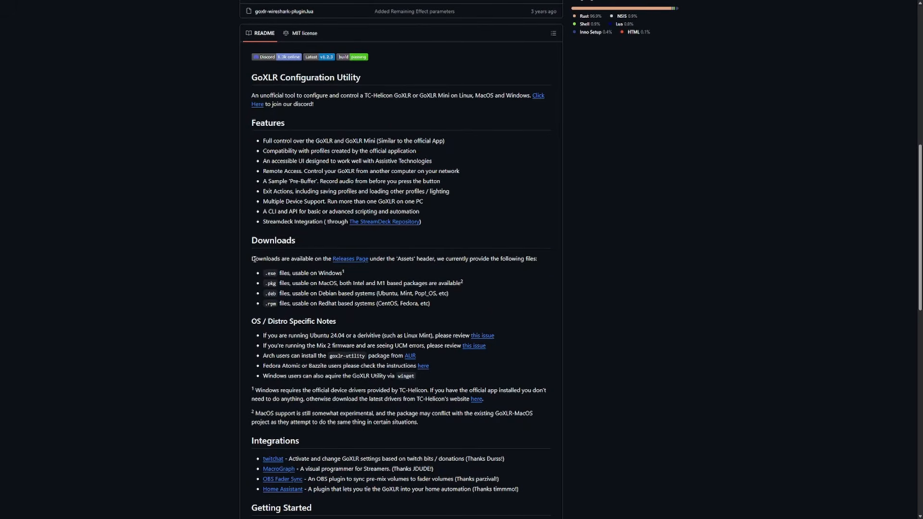
Step: Open the utility's releases page and review the 1.2.3 release notes and downloadable assets
click(339, 262)
scroll(250, 272, down, 3)
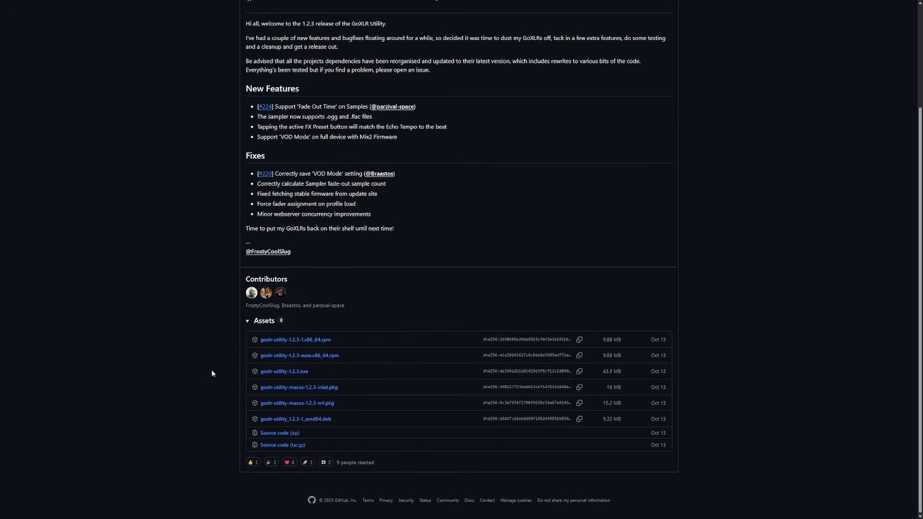
scroll(212, 373, up, 3)
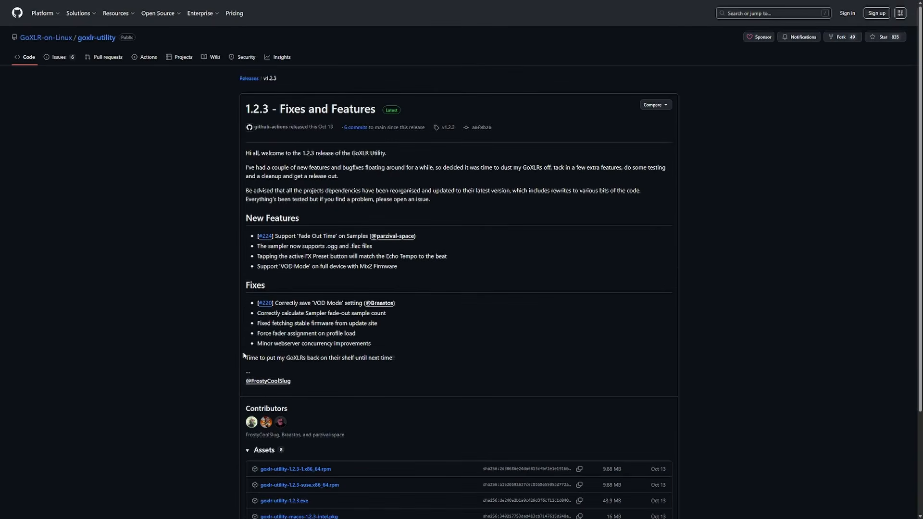
Step: Switch from the browser to the GoXLR Utility
click(461, 8)
click(463, 510)
click(557, 509)
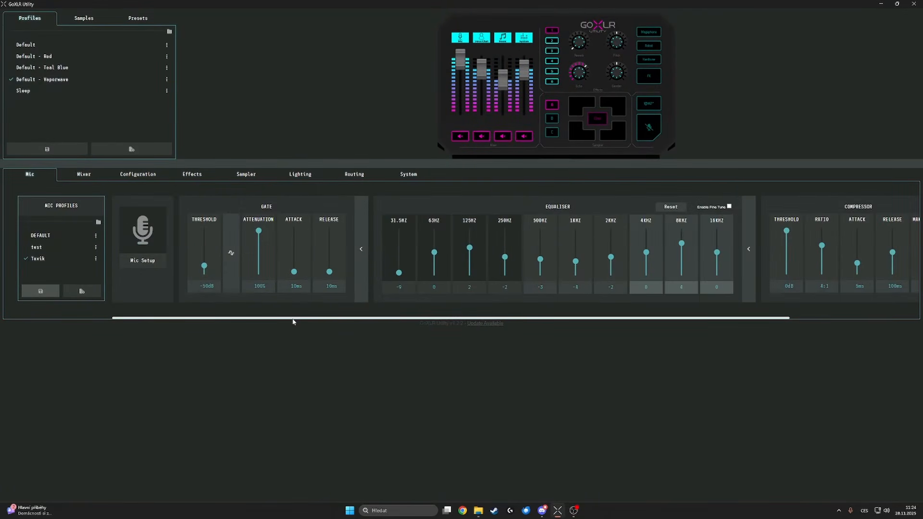
Step: Examine the microphone type, gain and live input level in Mic Setup, and close the dialog
drag(295, 318, 286, 346)
drag(221, 319, 42, 293)
click(143, 263)
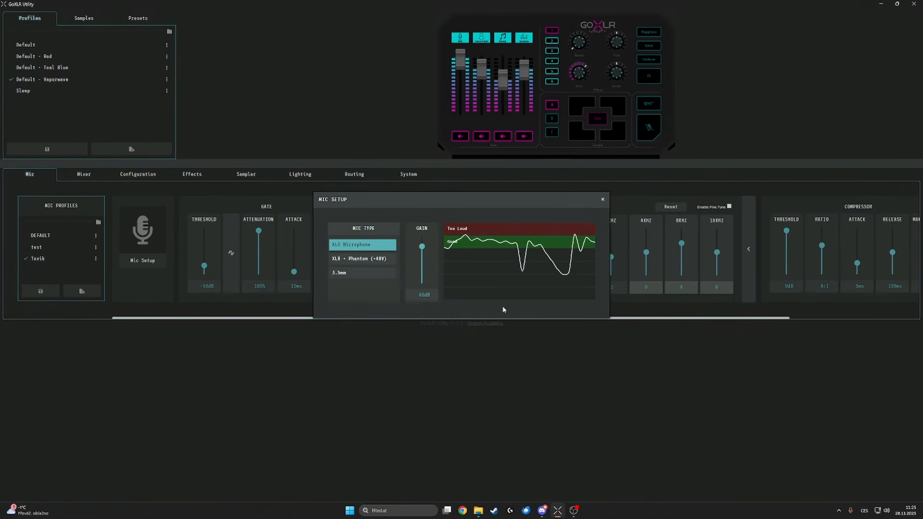
click(603, 201)
Step: Inspect the noise gate's live level graph and its attenuation, attack and release controls, finishing with both hidden
click(230, 252)
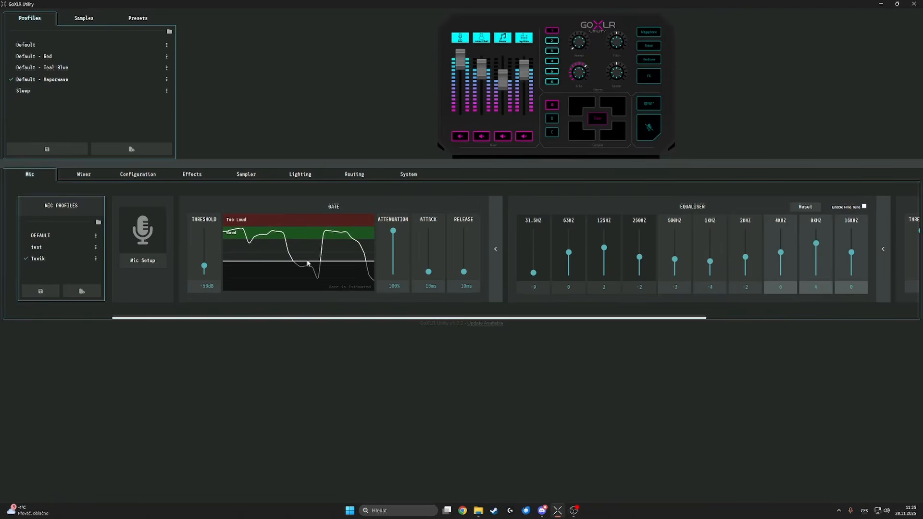
click(495, 248)
click(390, 249)
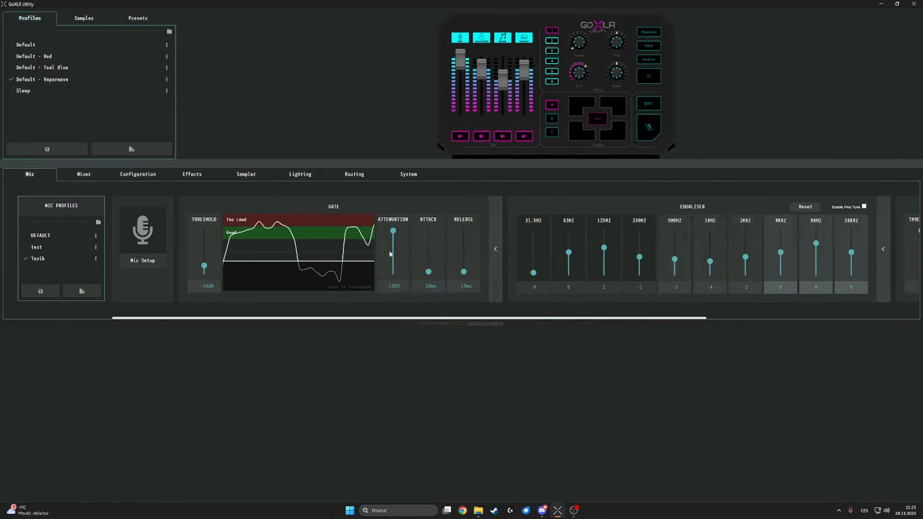
click(496, 248)
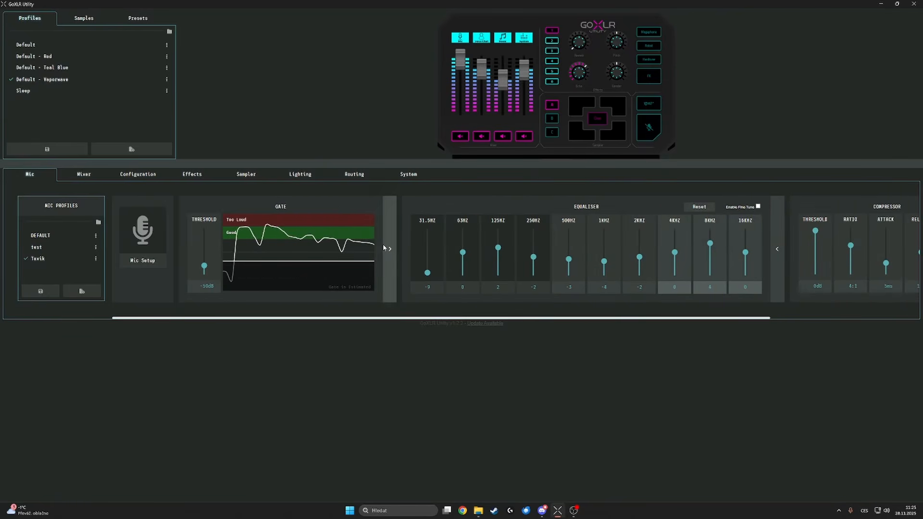
click(244, 260)
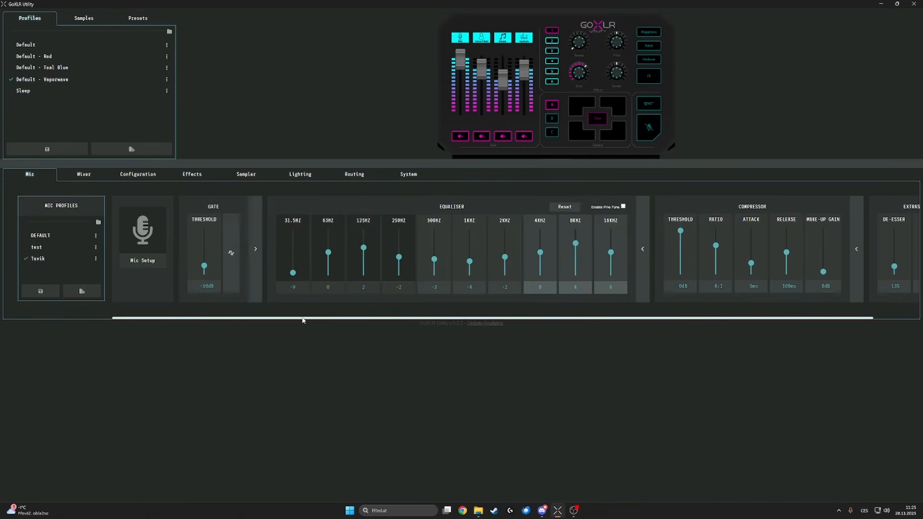
Step: Compare the simple and detailed views of the compressor and equaliser, leaving both sections expanded
drag(299, 318, 464, 331)
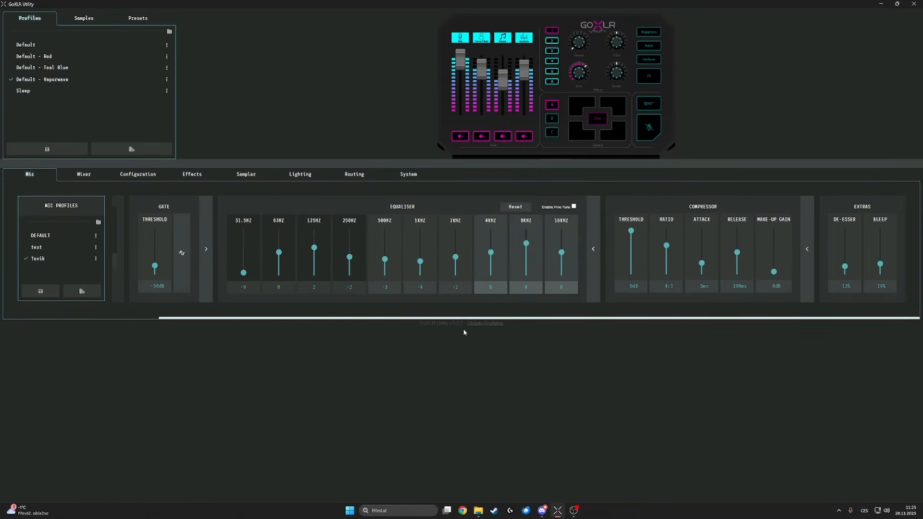
click(808, 248)
click(713, 249)
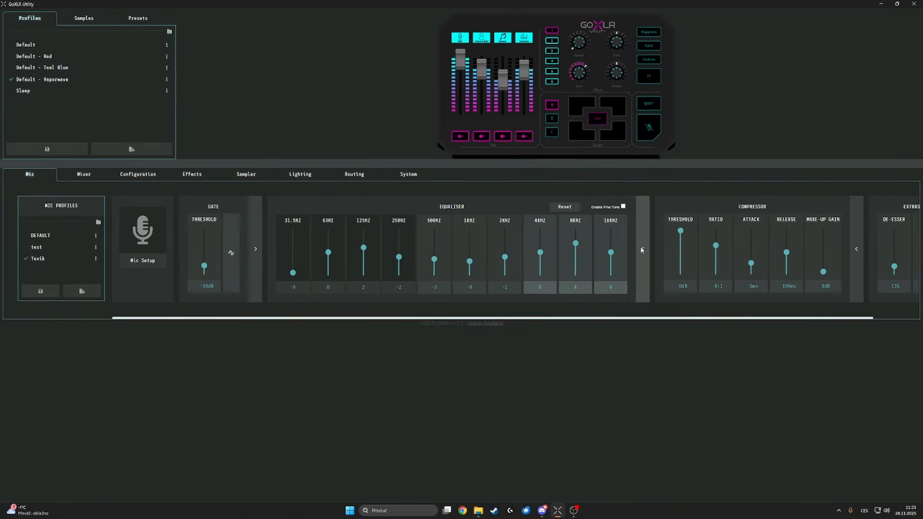
click(643, 249)
click(609, 249)
click(401, 246)
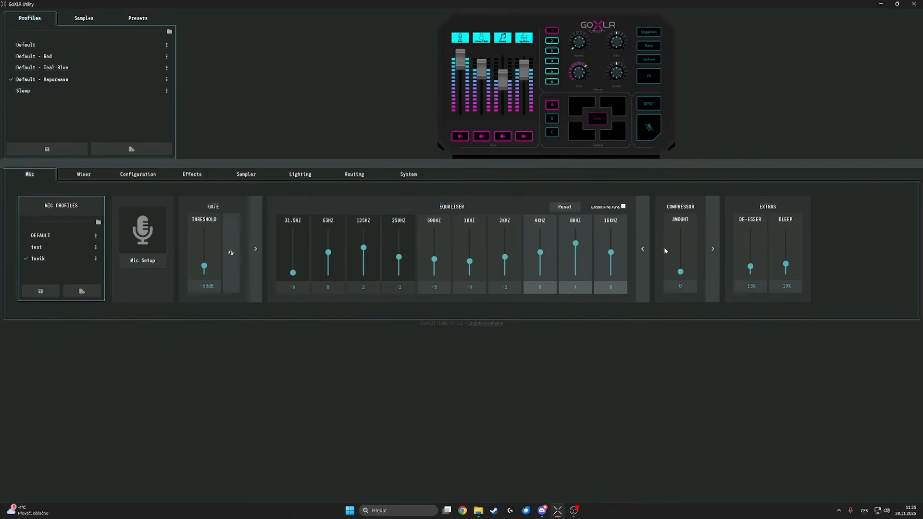
click(712, 250)
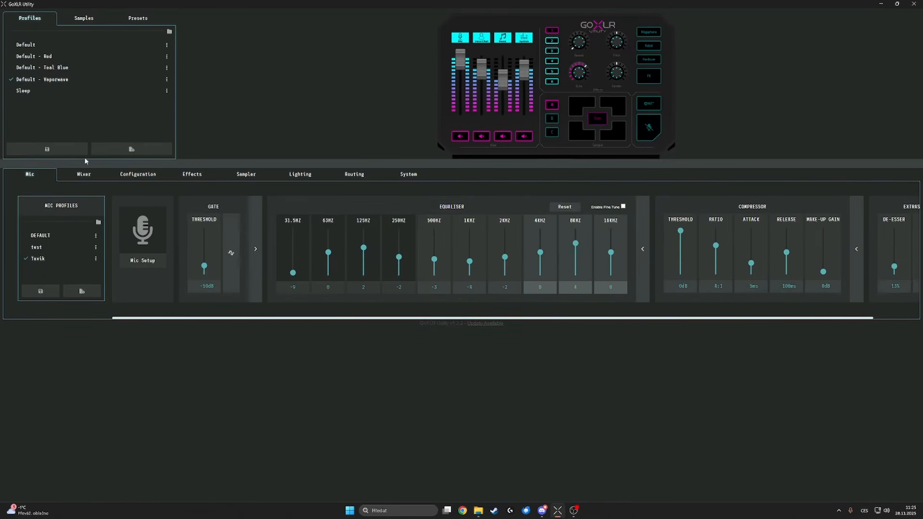
Step: Enable submixes in the mixer and review which mix each output is assigned to
click(81, 174)
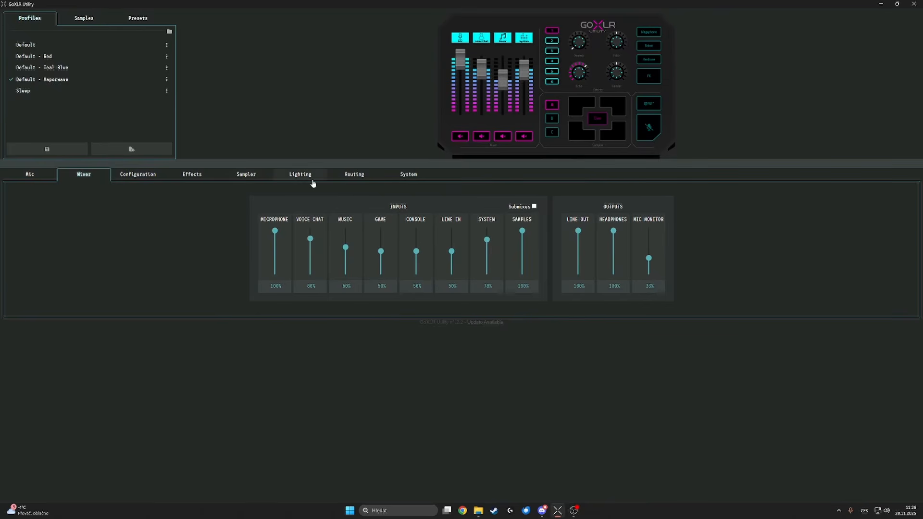
click(342, 179)
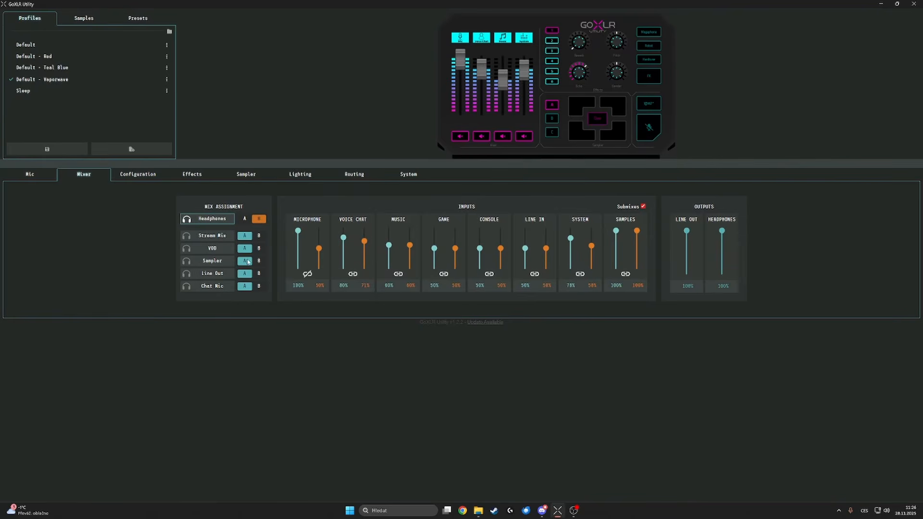
Step: Try routing the Chat input to the VOD output in the routing table, and revert that change
click(342, 177)
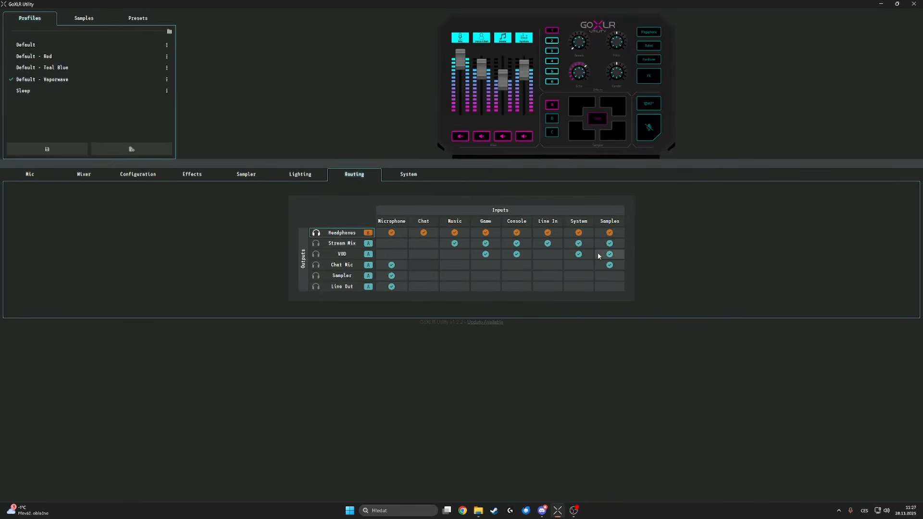
click(422, 253)
click(419, 255)
Step: Look through the System, Lighting, Sampler, Effects and Configuration sections, and return to the microphone settings
click(409, 174)
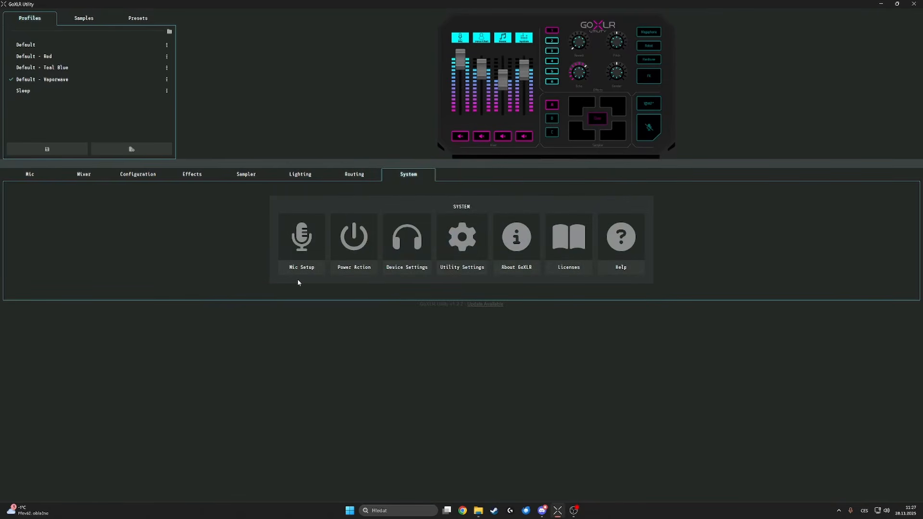
click(300, 174)
click(250, 177)
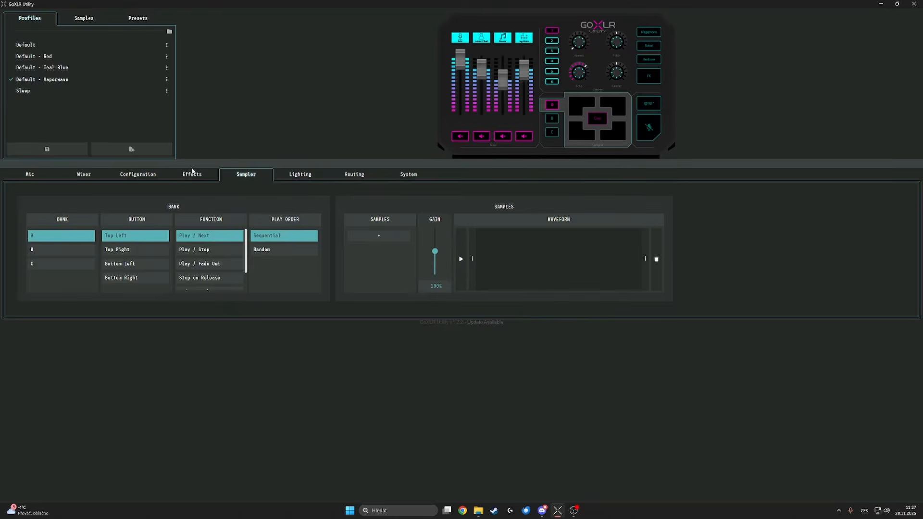
click(193, 175)
click(139, 176)
click(30, 174)
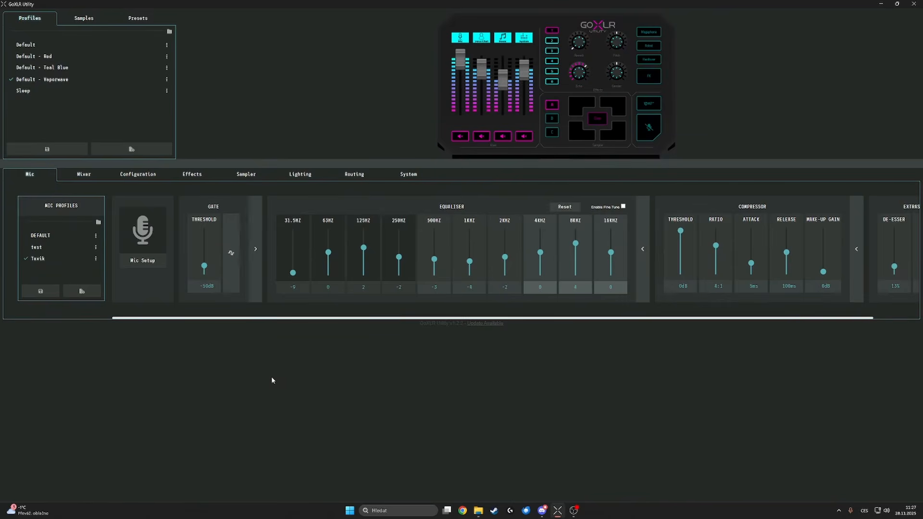